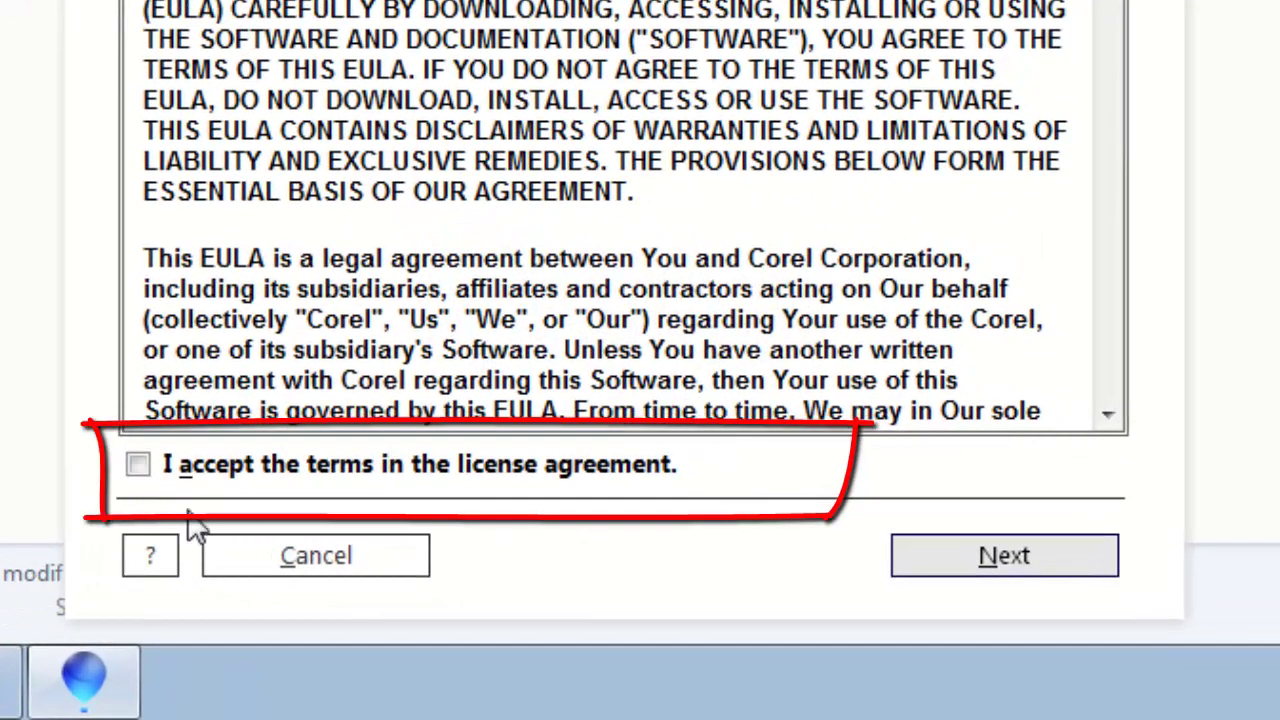
Accept the license terms and continue as a trial user without a serial number.
click(140, 463)
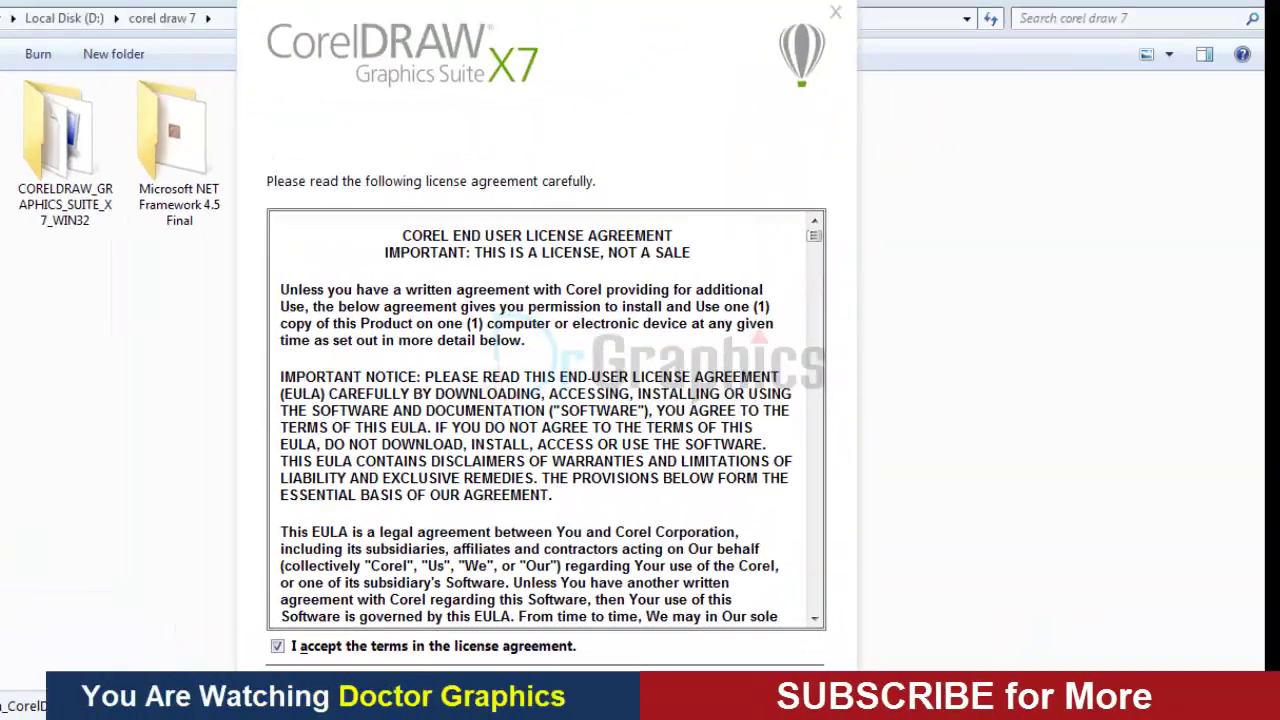
click(1005, 556)
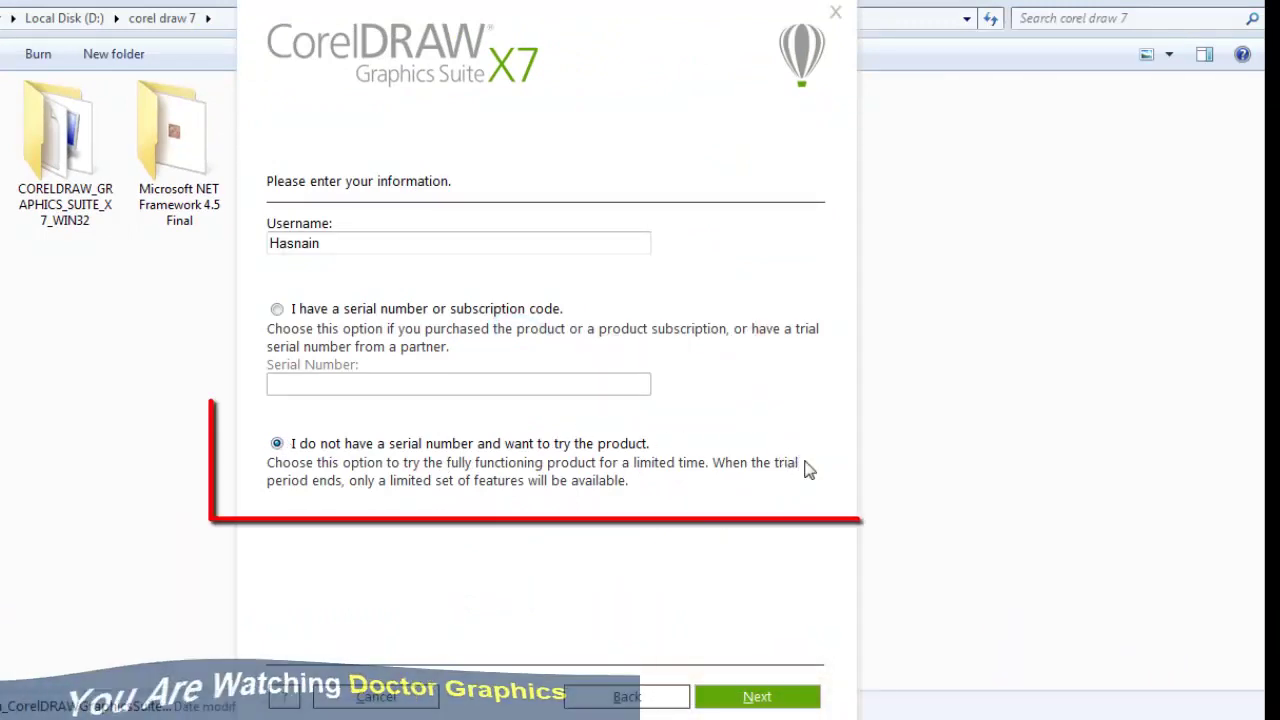
click(757, 697)
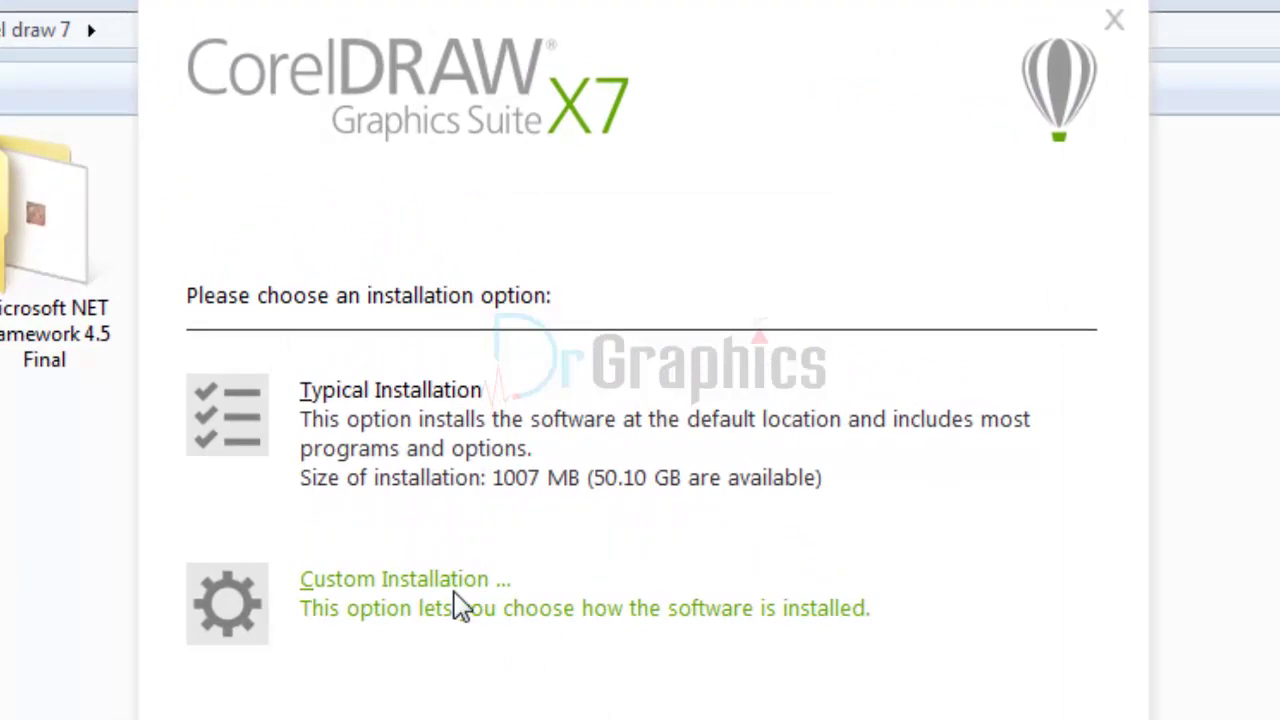
Choose Custom Installation with all programs and default features, and disable 'Allow product updates'.
click(458, 603)
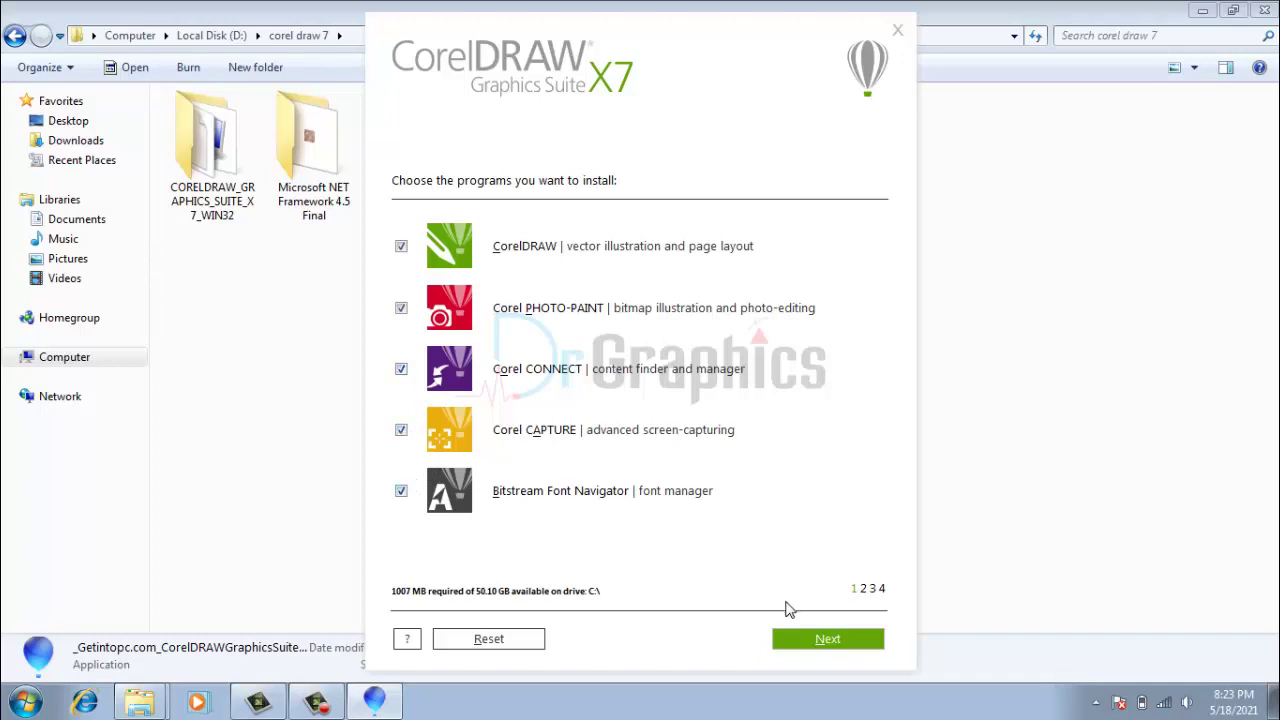
click(820, 640)
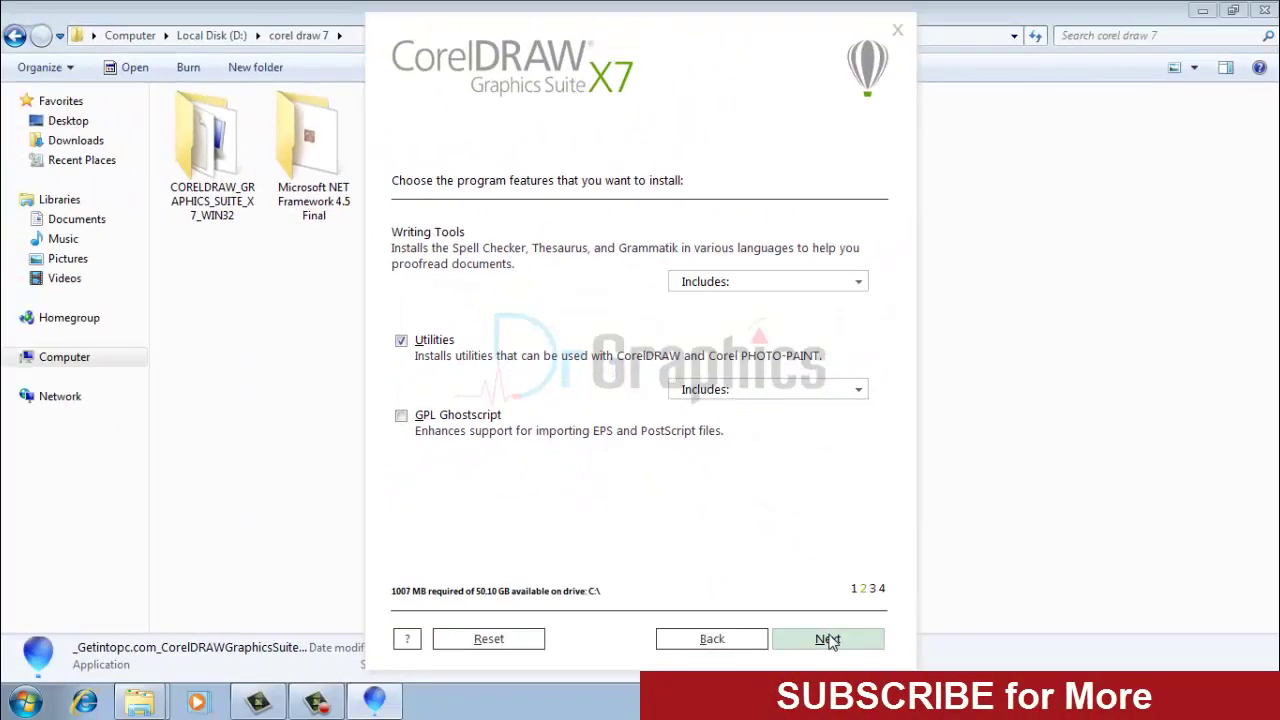
click(828, 640)
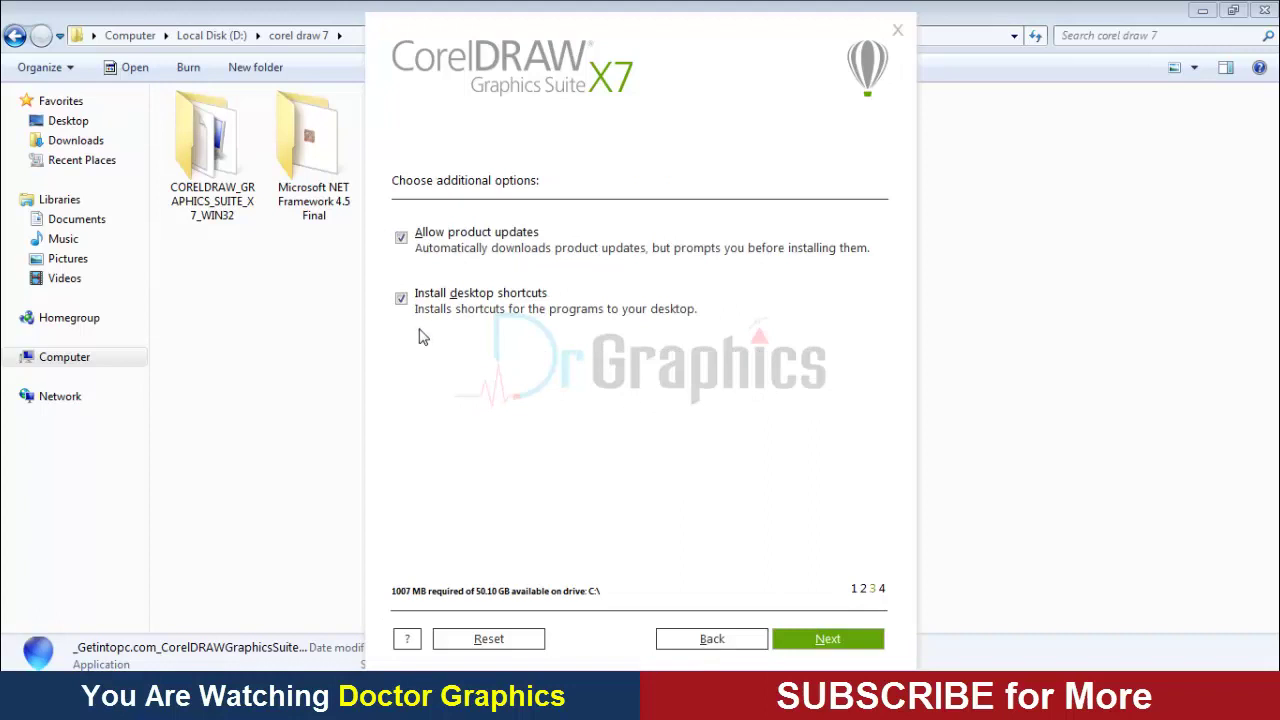
click(401, 239)
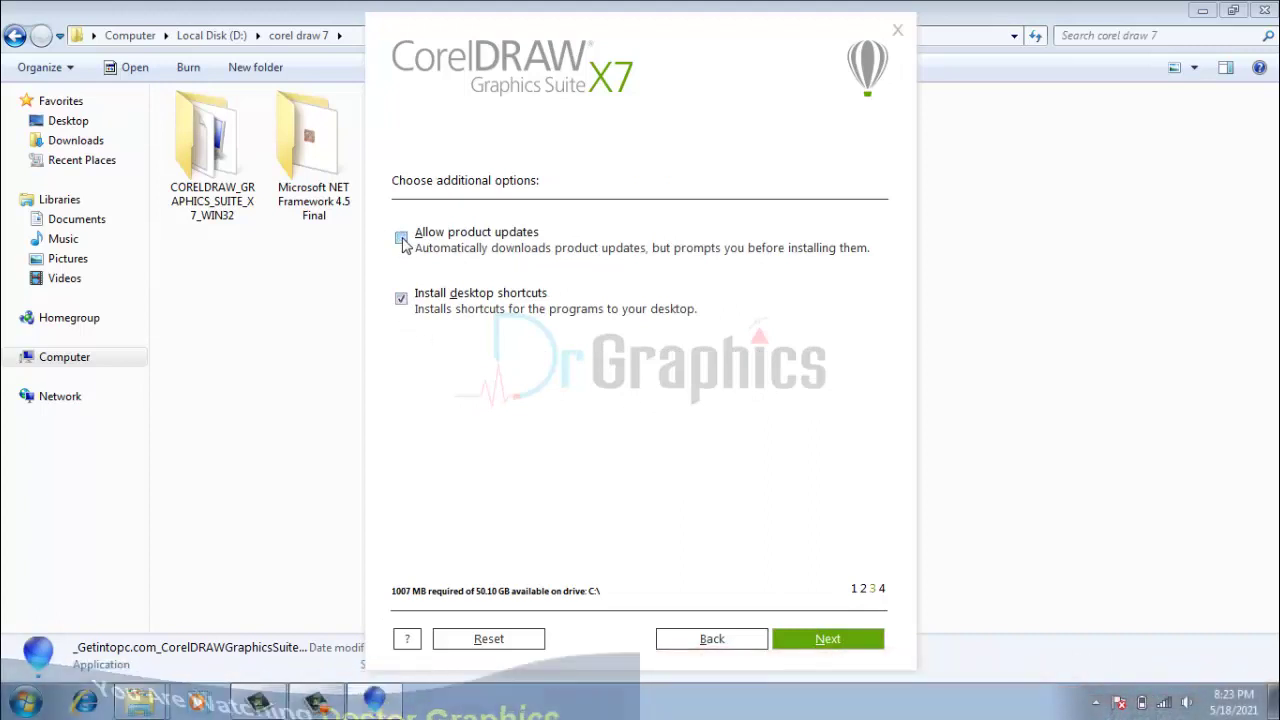
click(827, 641)
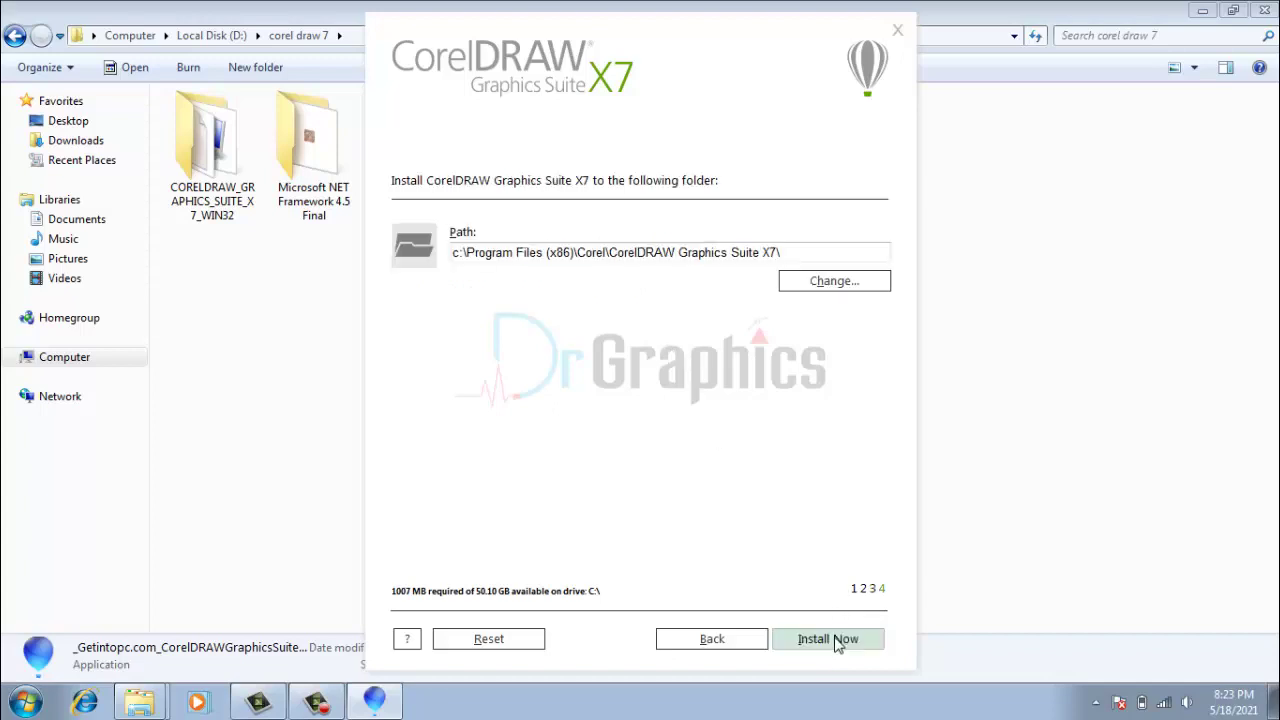
Start the install into the default Program Files folder and minimise the Explorer window.
click(831, 639)
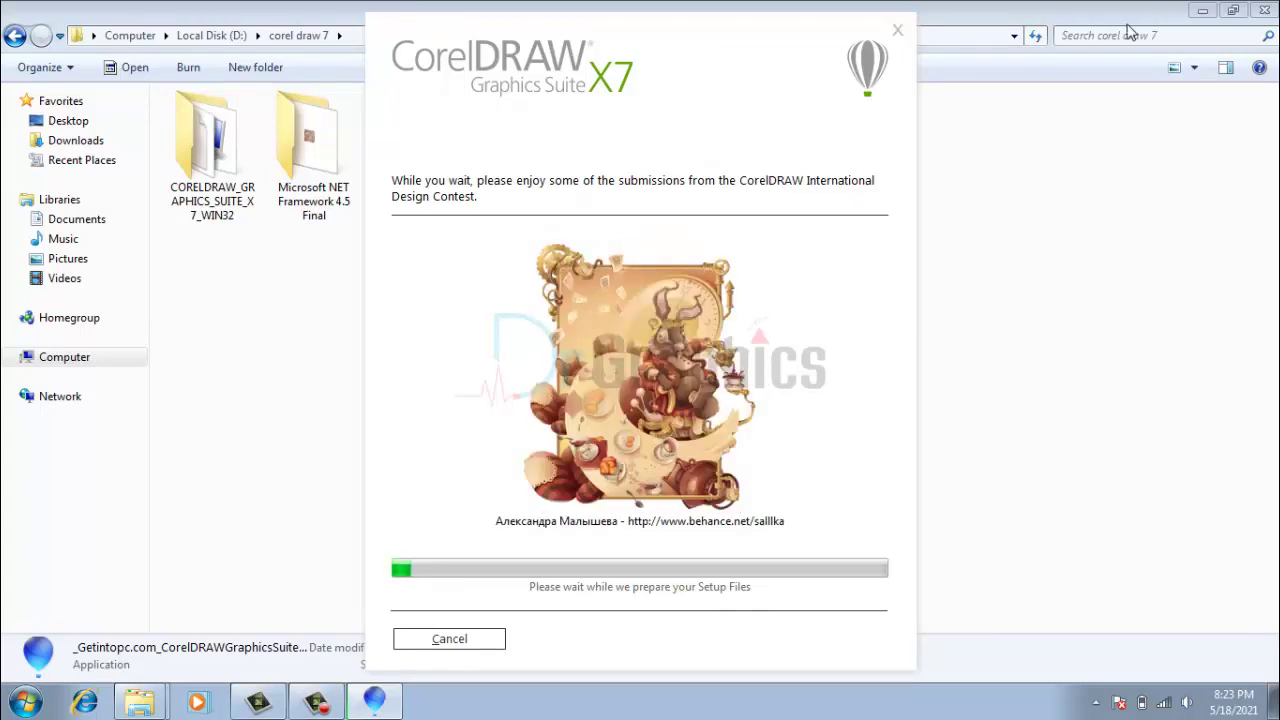
click(1203, 10)
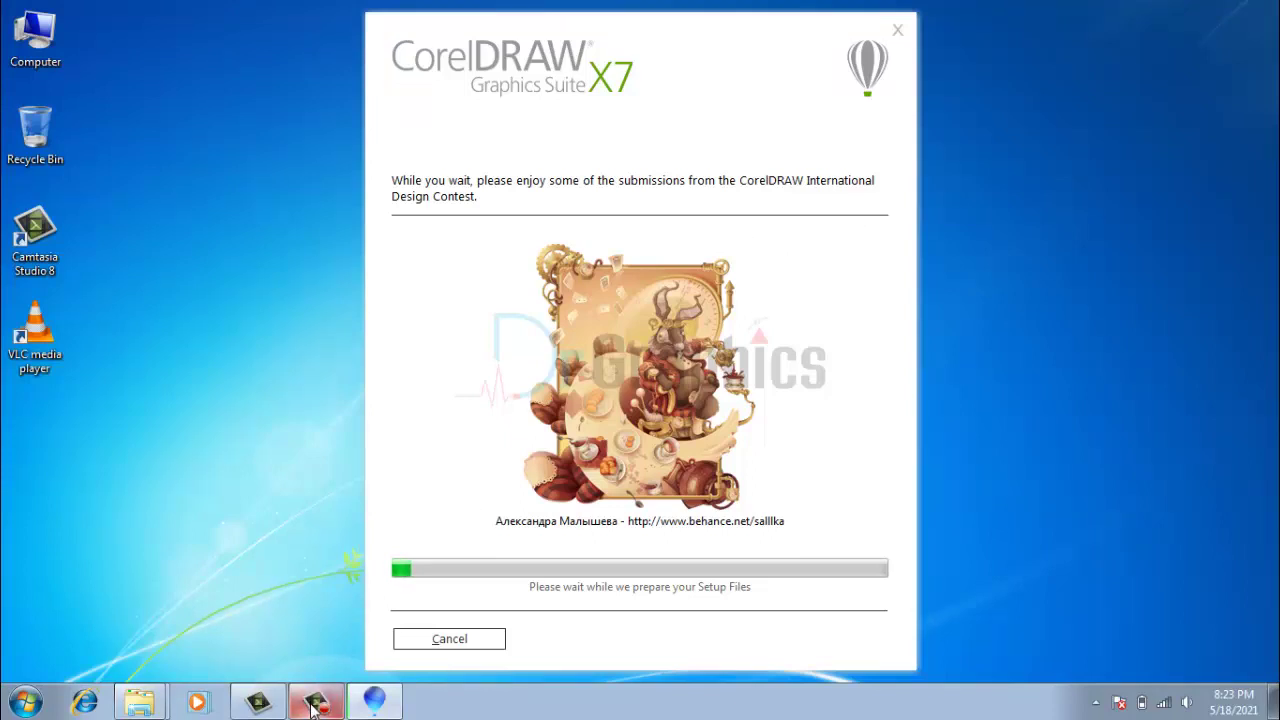
Wait until the installer reports the installation was successful.
mouse_move(312, 704)
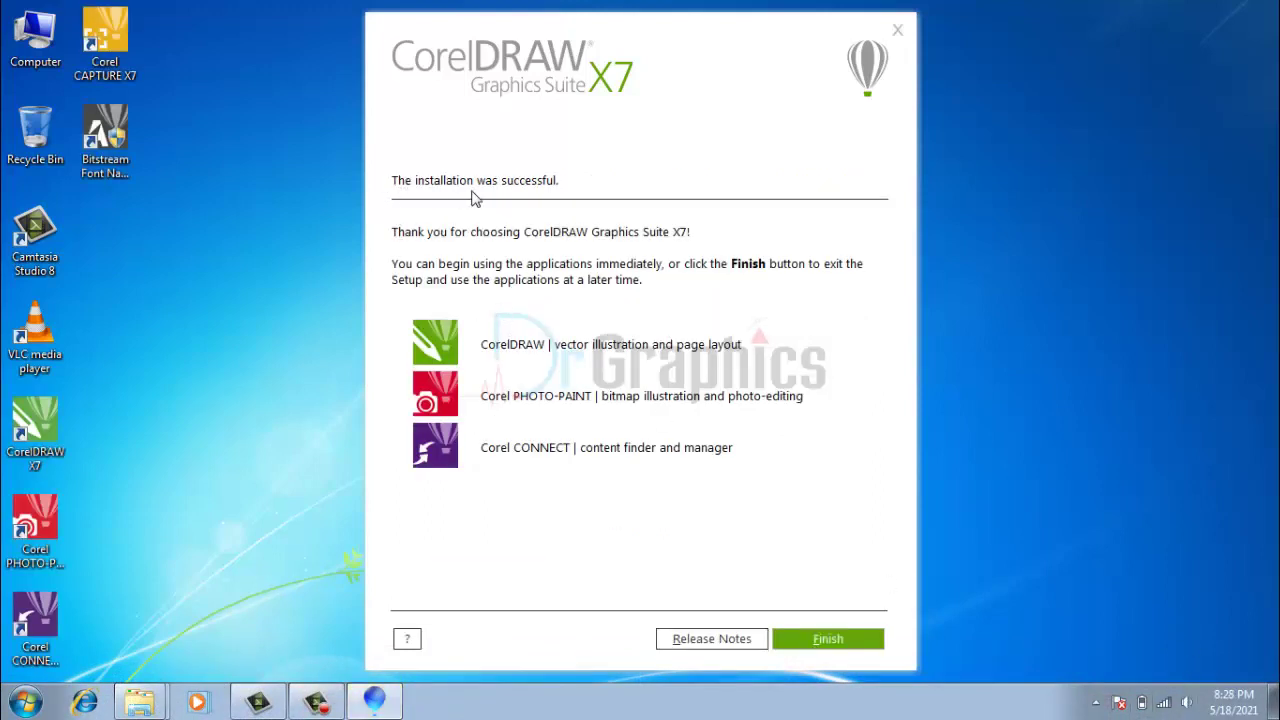
Finish the installer, sort desktop icons by name, and open CorelDRAW X7 from its shortcut.
click(826, 645)
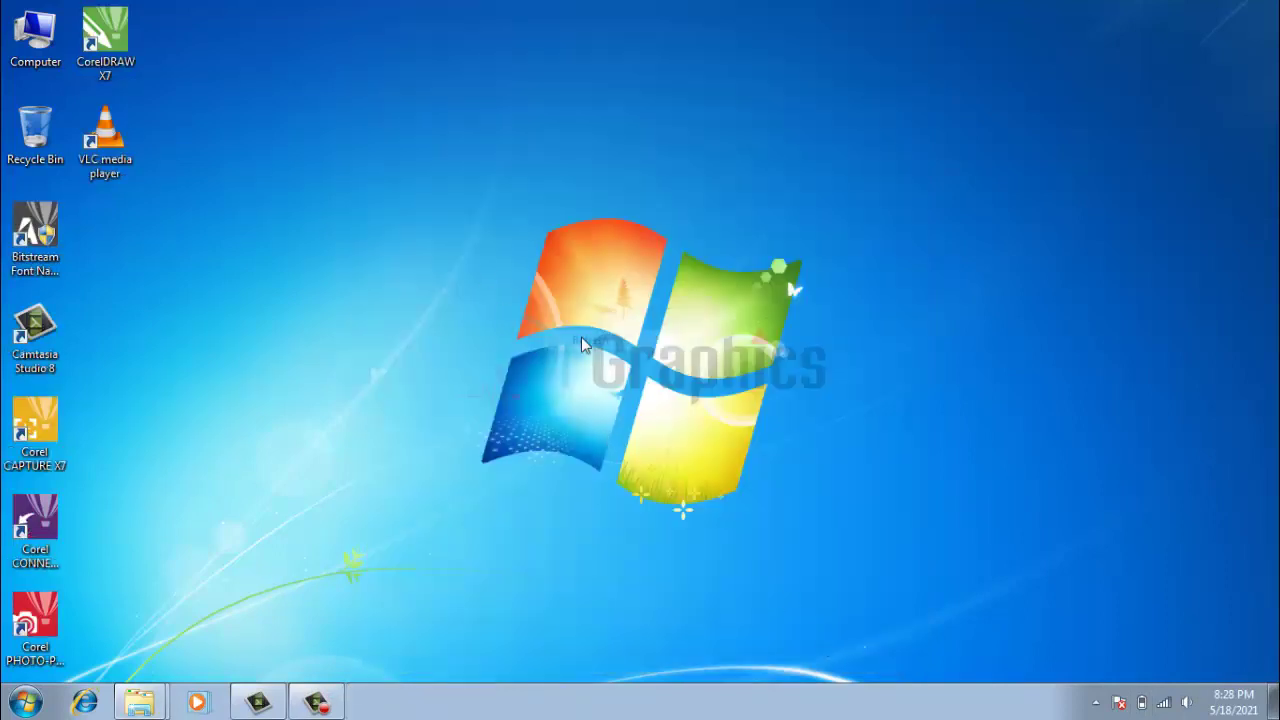
right_click(579, 336)
click(622, 391)
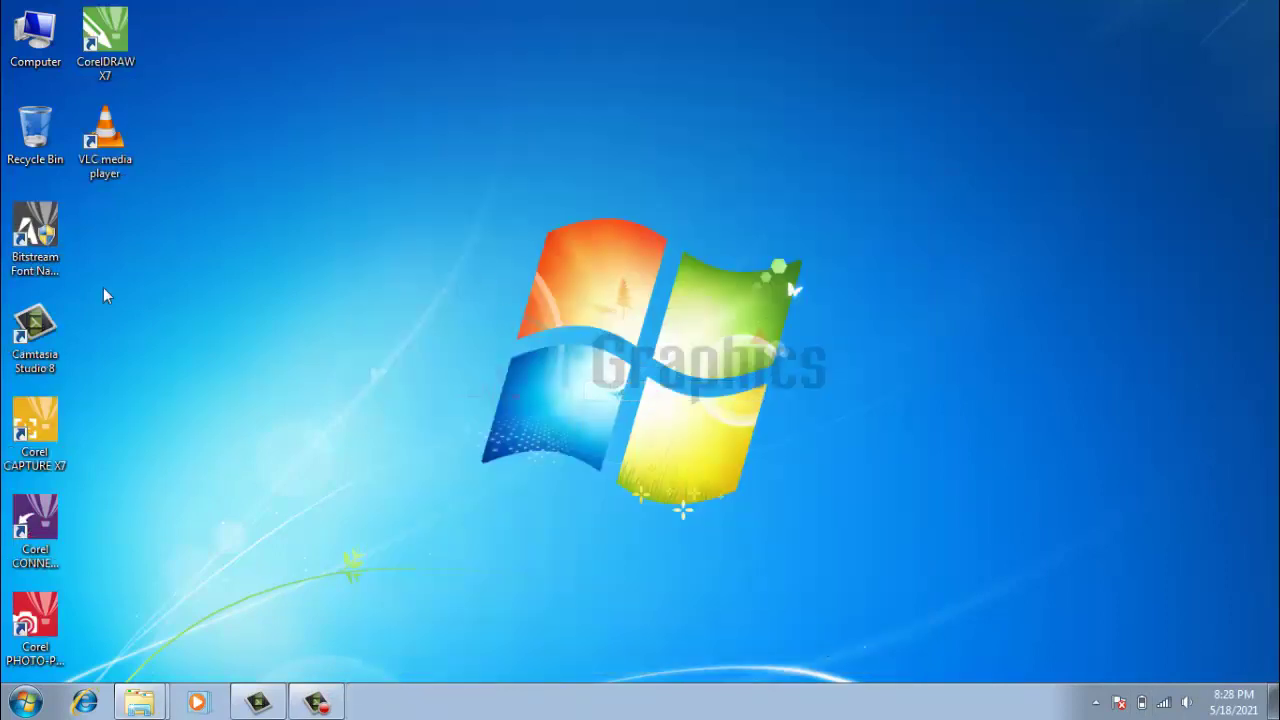
right_click(110, 40)
click(155, 51)
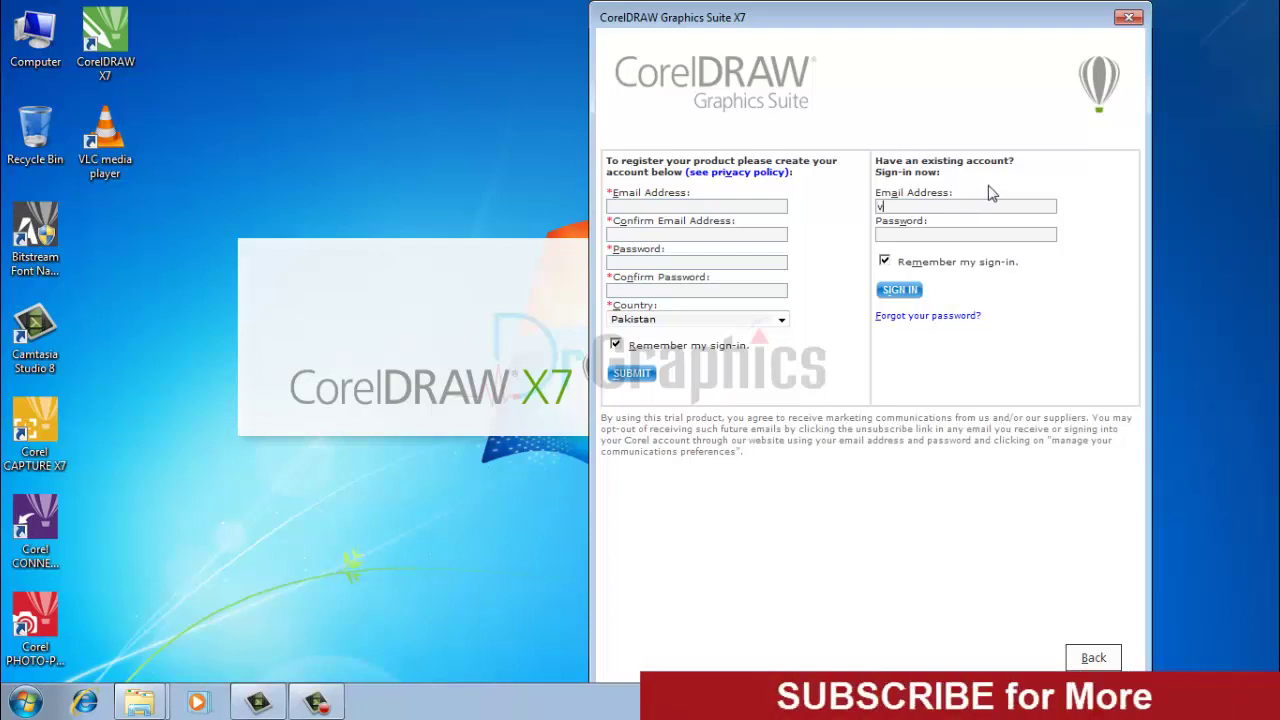
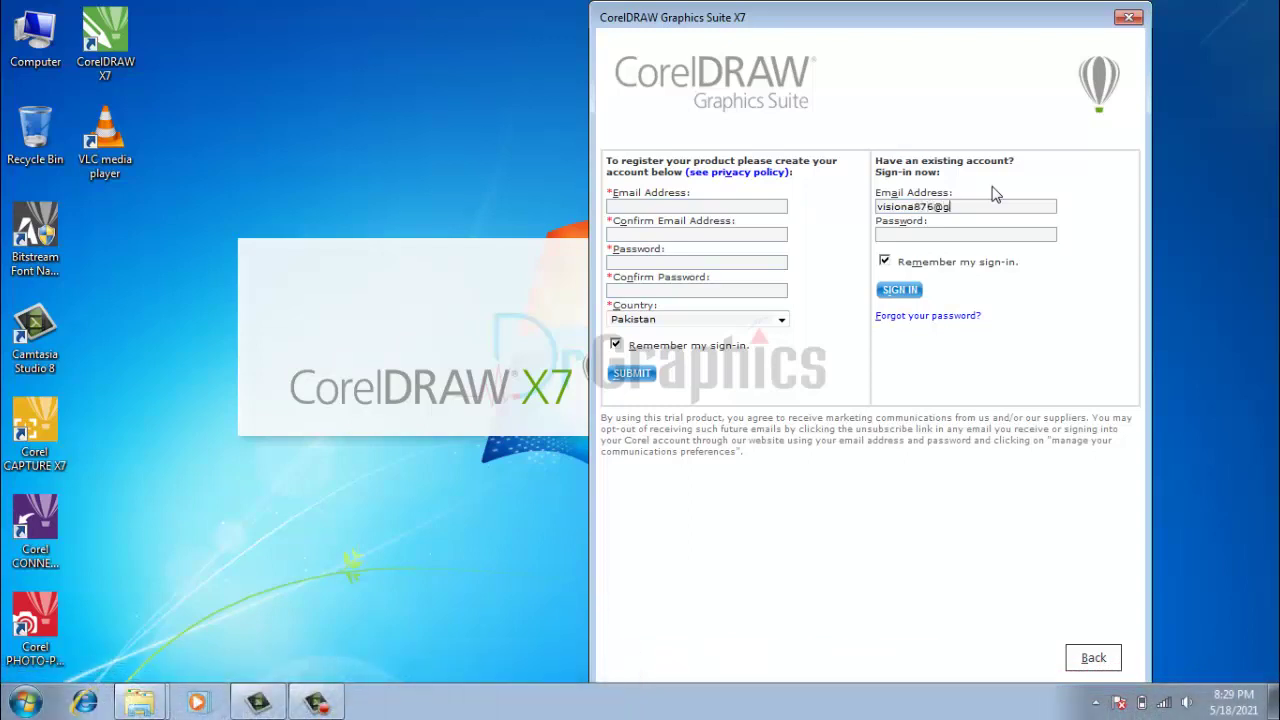
Enter the account e-mail address and password, correcting a mistyped password, then sign in.
key(Tab)
text(•••••)
key(BackSpace)
key(BackSpace)
key(BackSpace)
key(BackSpace)
key(BackSpace)
text(••••••••••)
click(902, 294)
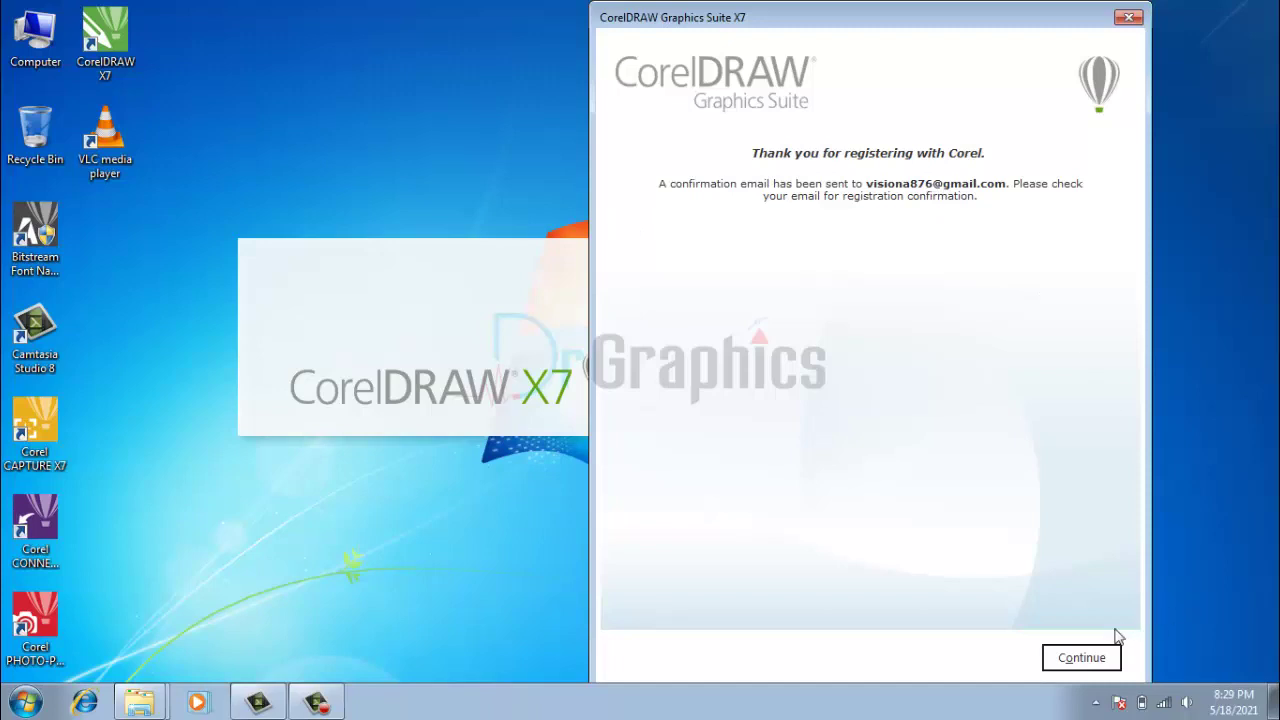
Continue past the thank-you page to the 30-day trial screen and open Already Purchased?
click(1074, 659)
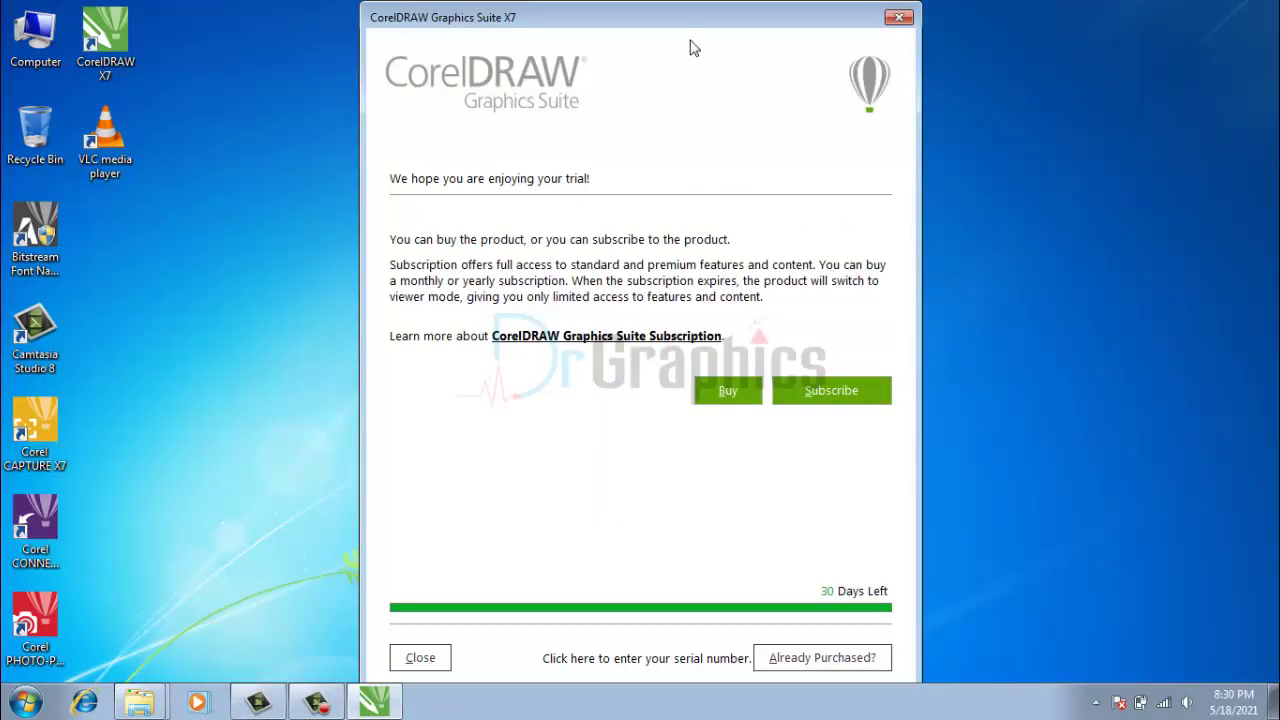
drag(691, 27, 1043, 28)
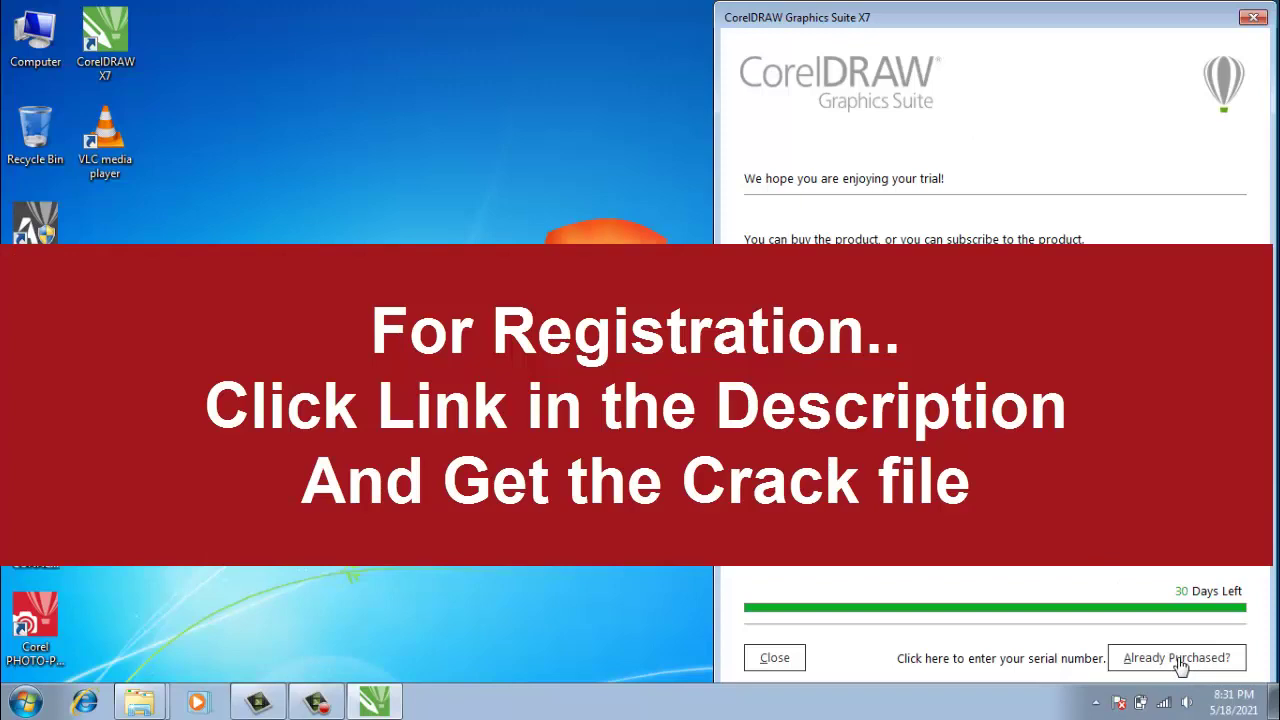
click(1178, 660)
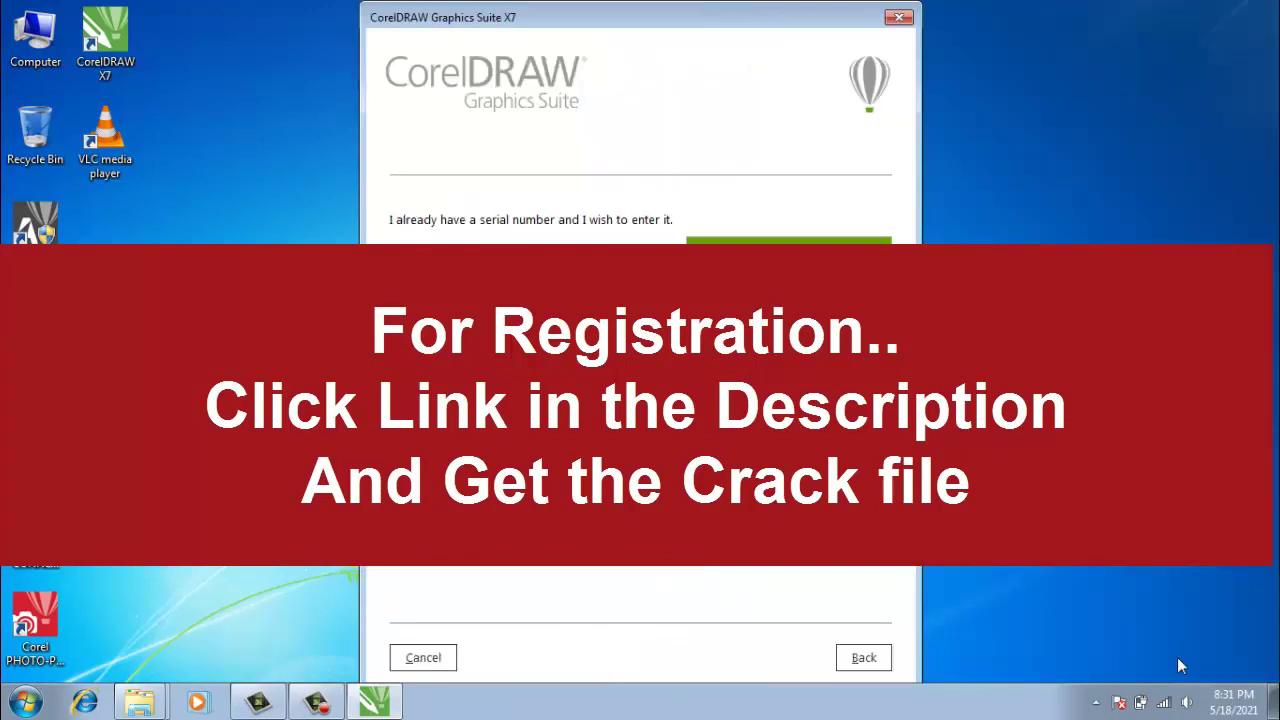